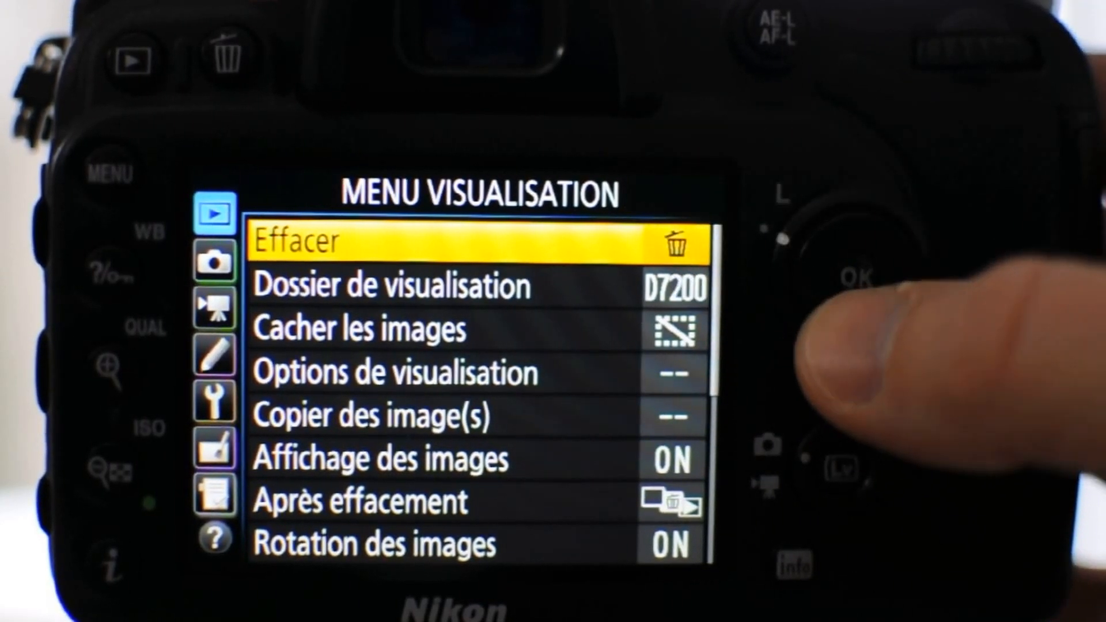
key("Down")
key("Left")
key("Down")
key("Down")
key("Down")
key("Down")
key("Down")
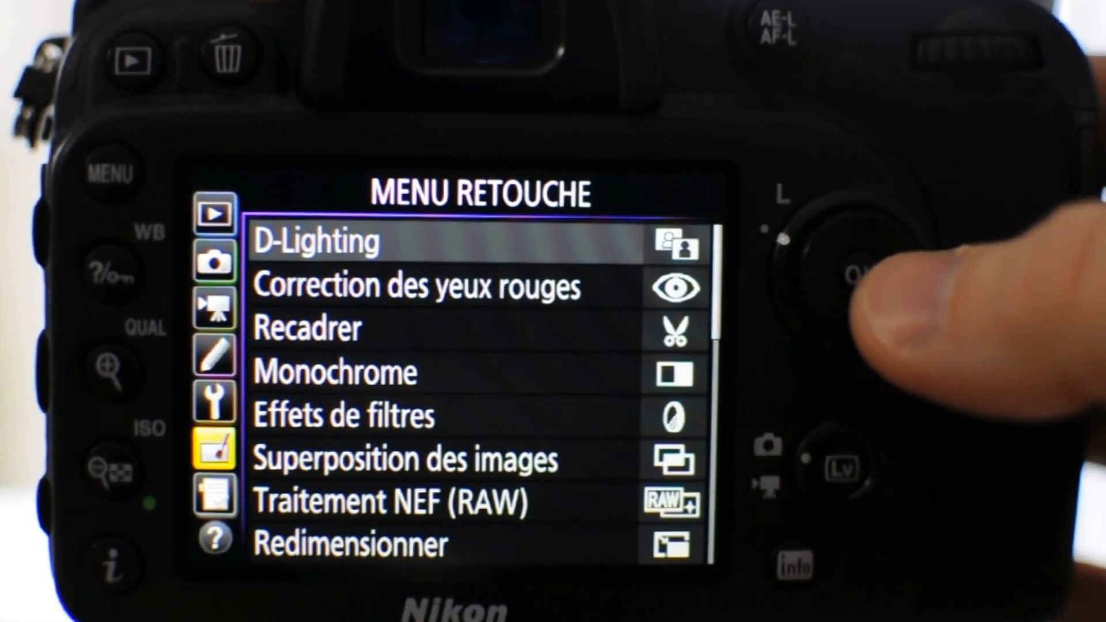
key("Right")
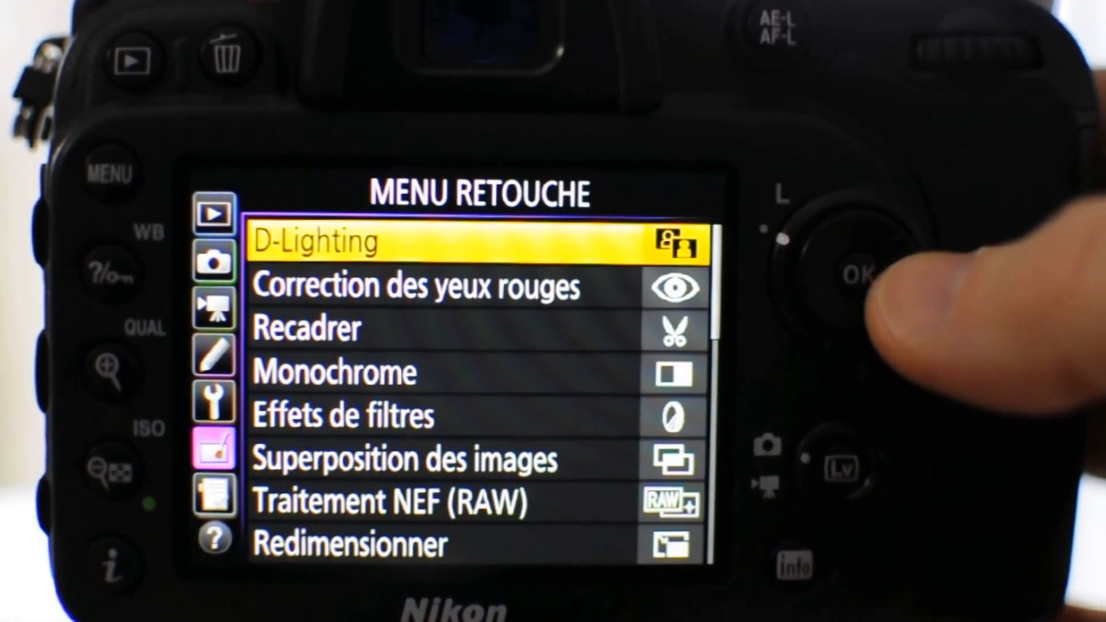
key("Down")
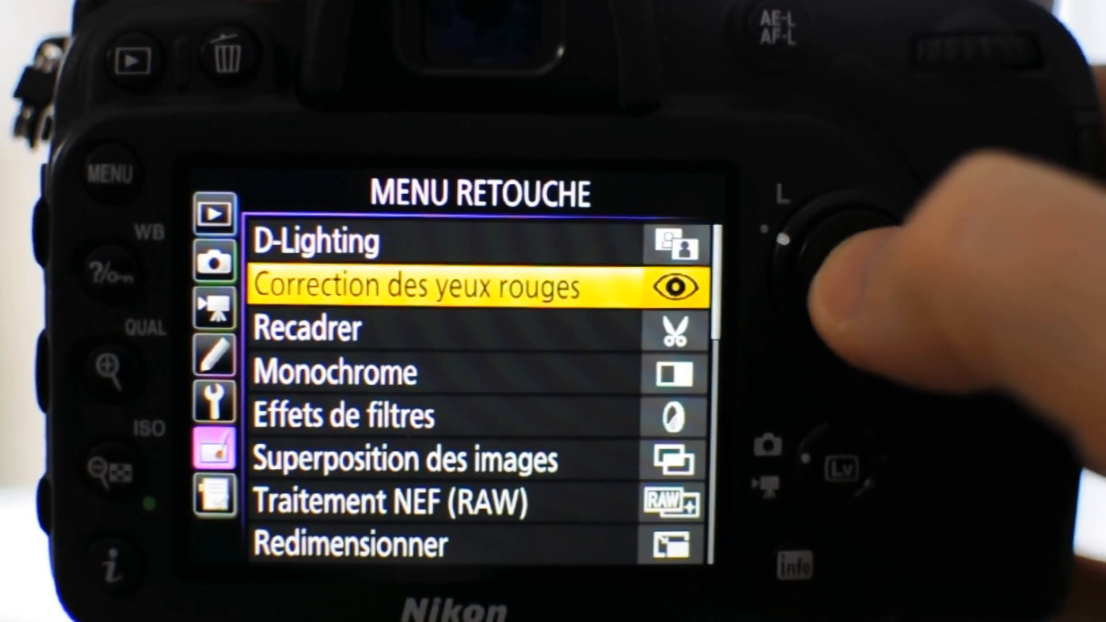
key("Return")
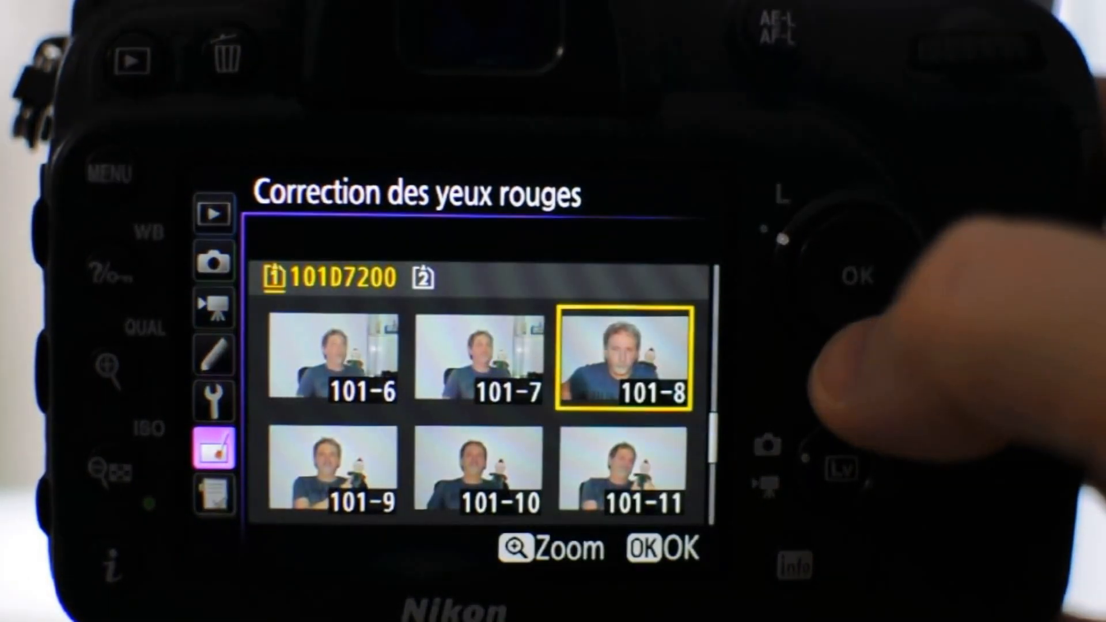
key("Down")
key("Down")
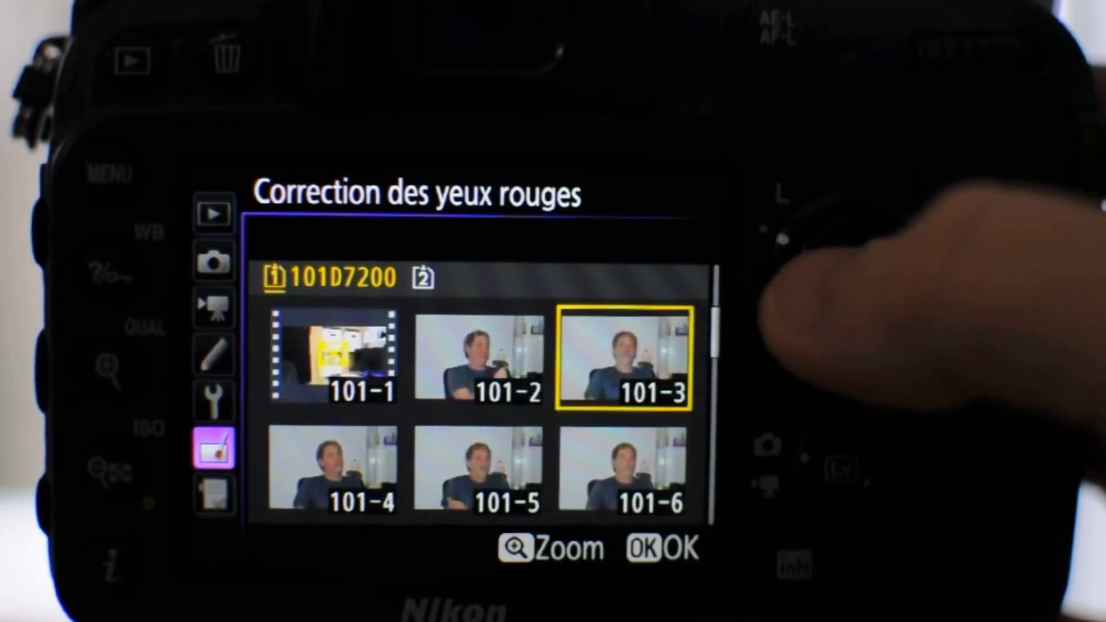
key("Up")
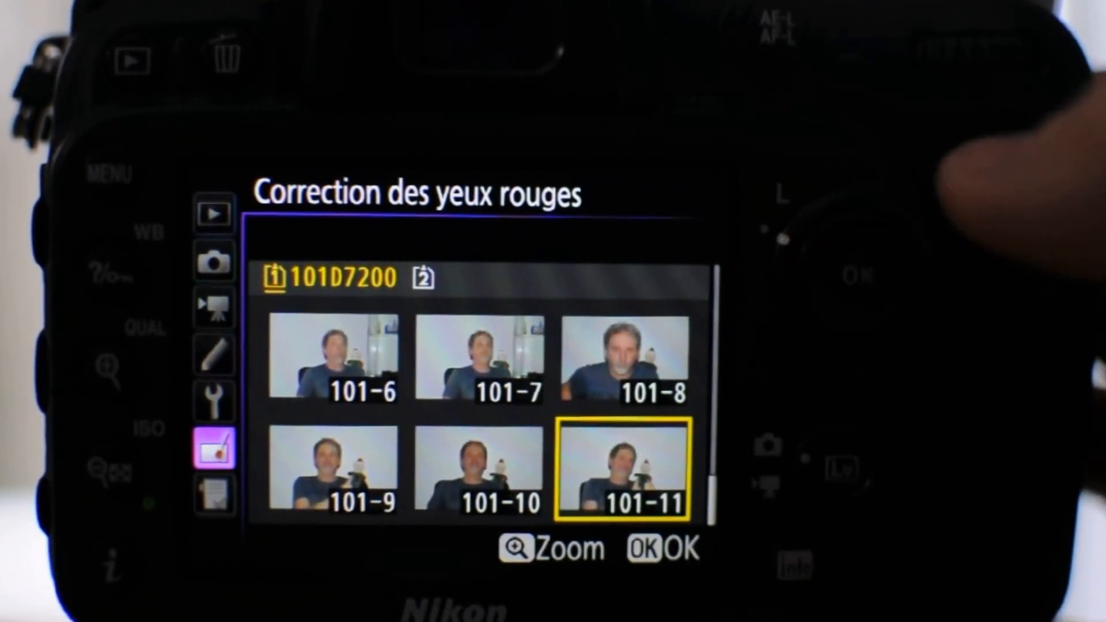
key("Return")
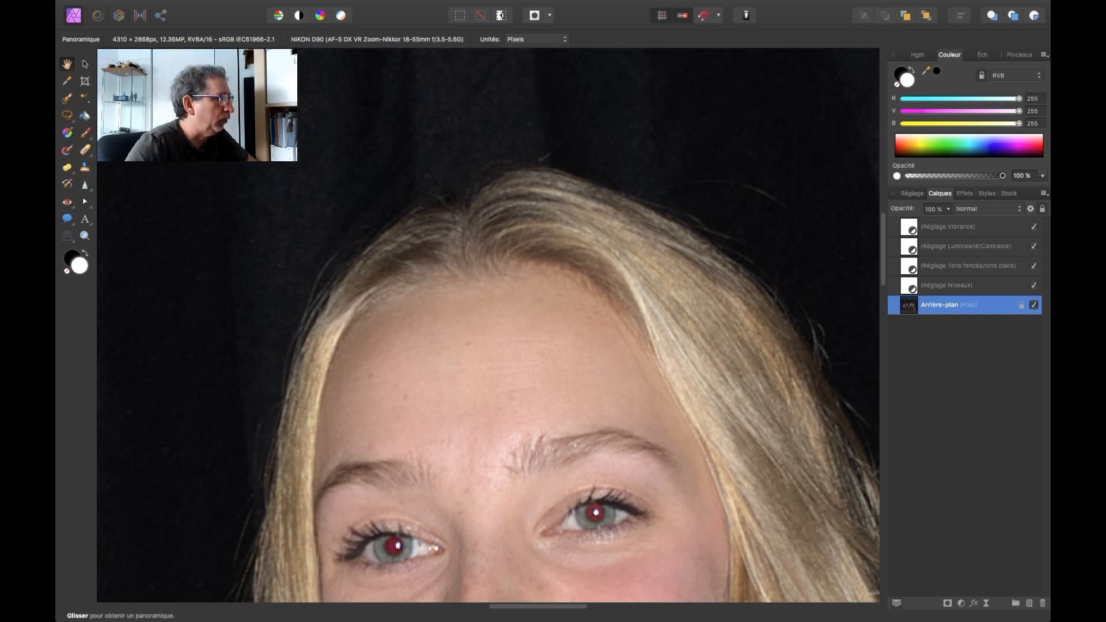
Correct both red pupils on the Arrière-plan layer with the Correction des yeux rouges tool, keeping each marked area close to the pupil.
left_click(72, 205)
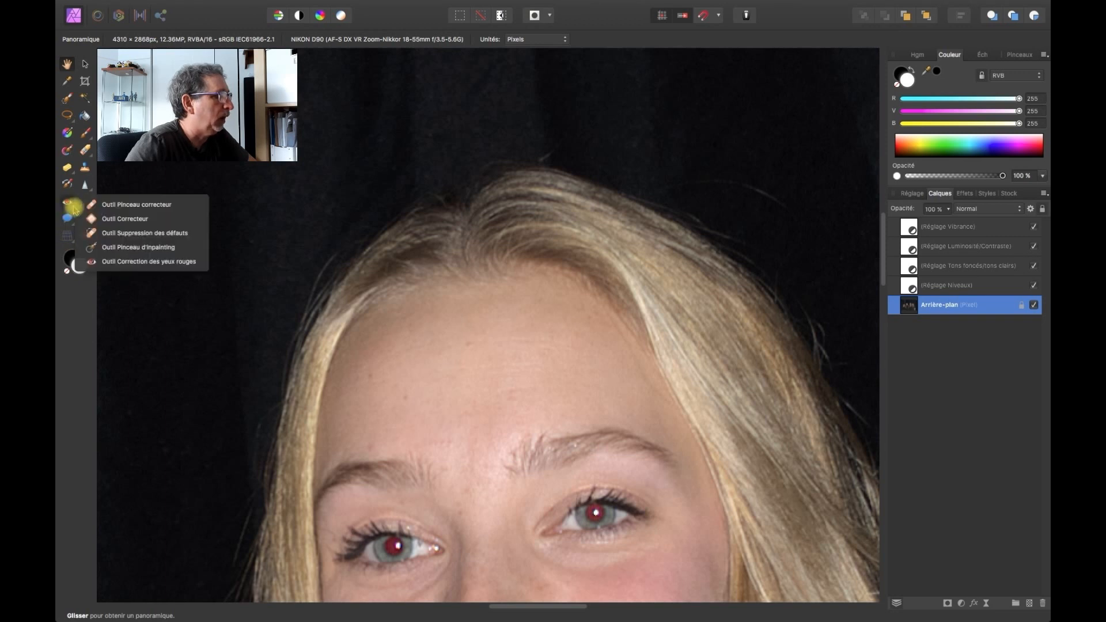
left_click(112, 264)
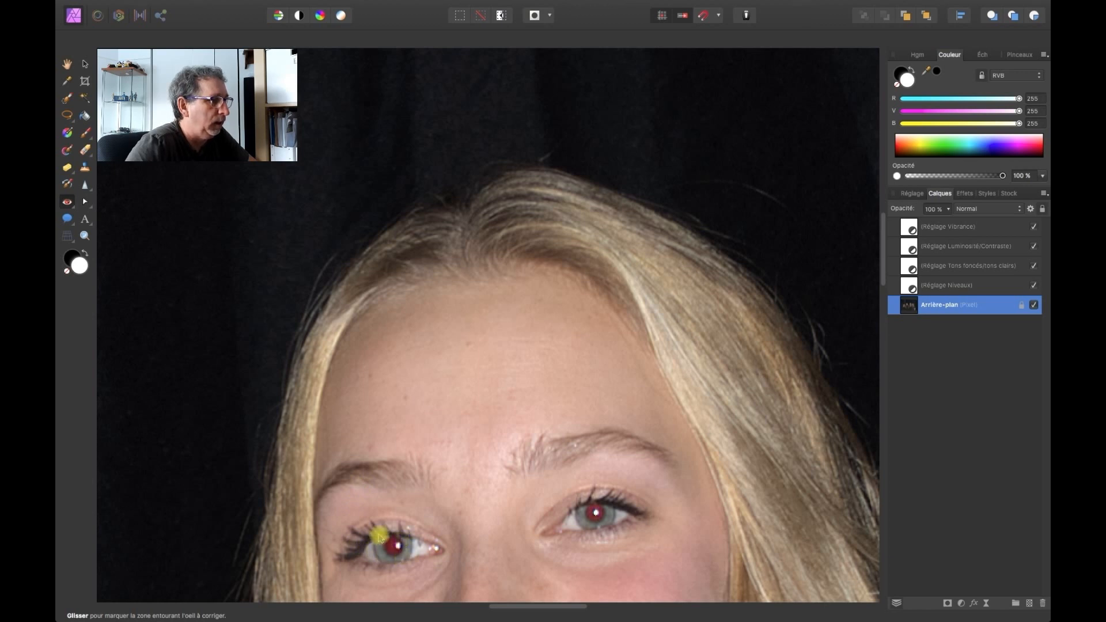
left_click_drag(379, 535, 408, 558)
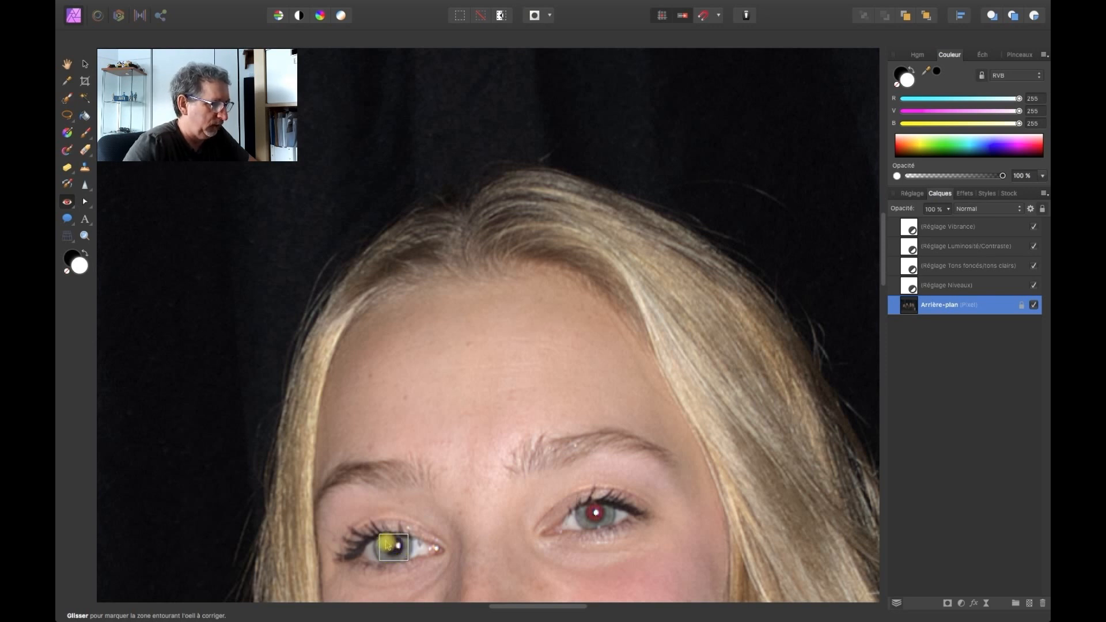
left_click_drag(383, 537, 405, 558)
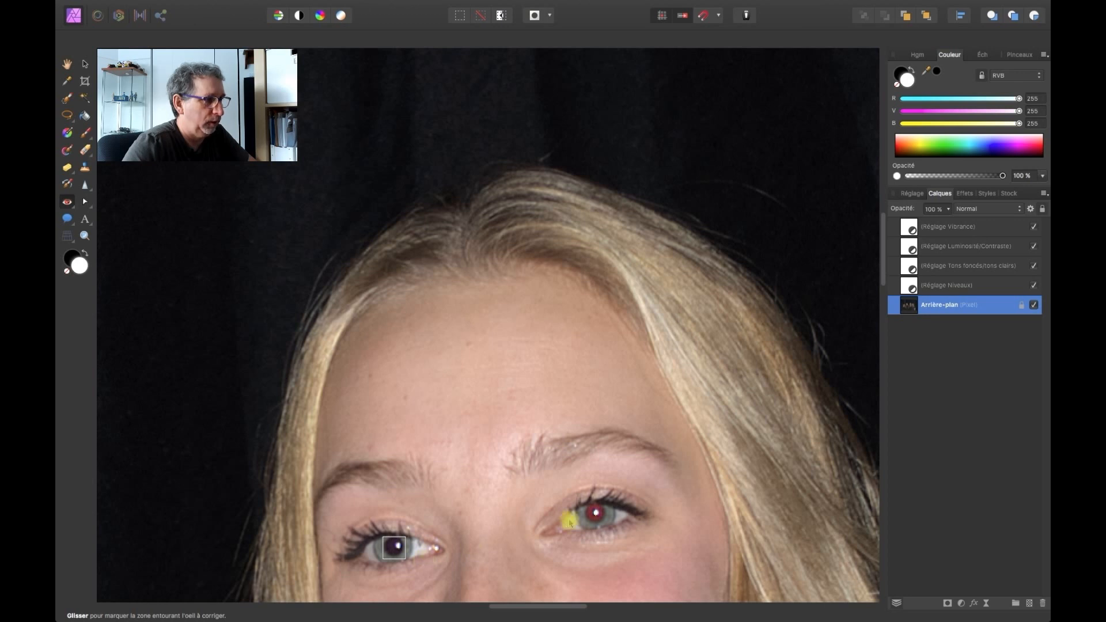
left_click_drag(583, 505, 610, 525)
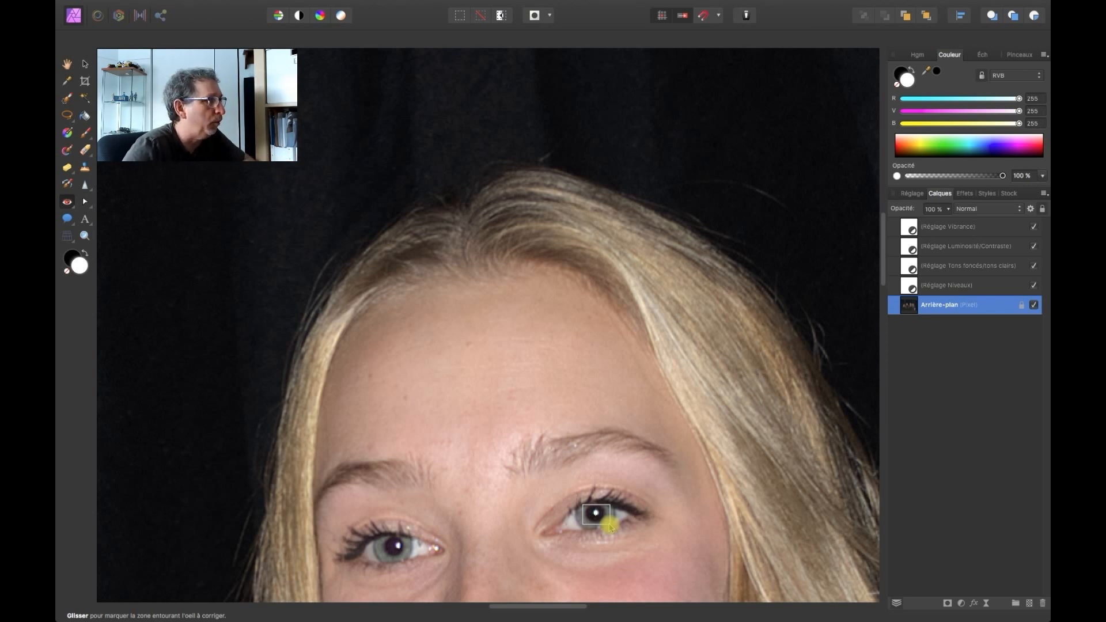
key("h")
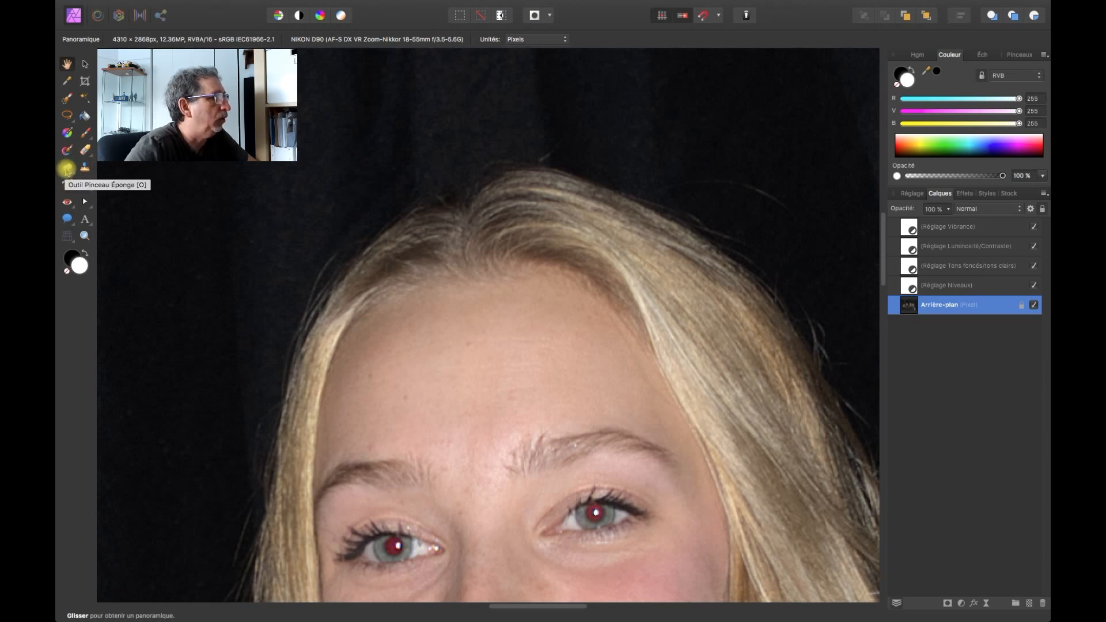
Set the Sponge brush to desaturate and test it on the skin between the nose and the inner eye corner.
left_click(68, 171)
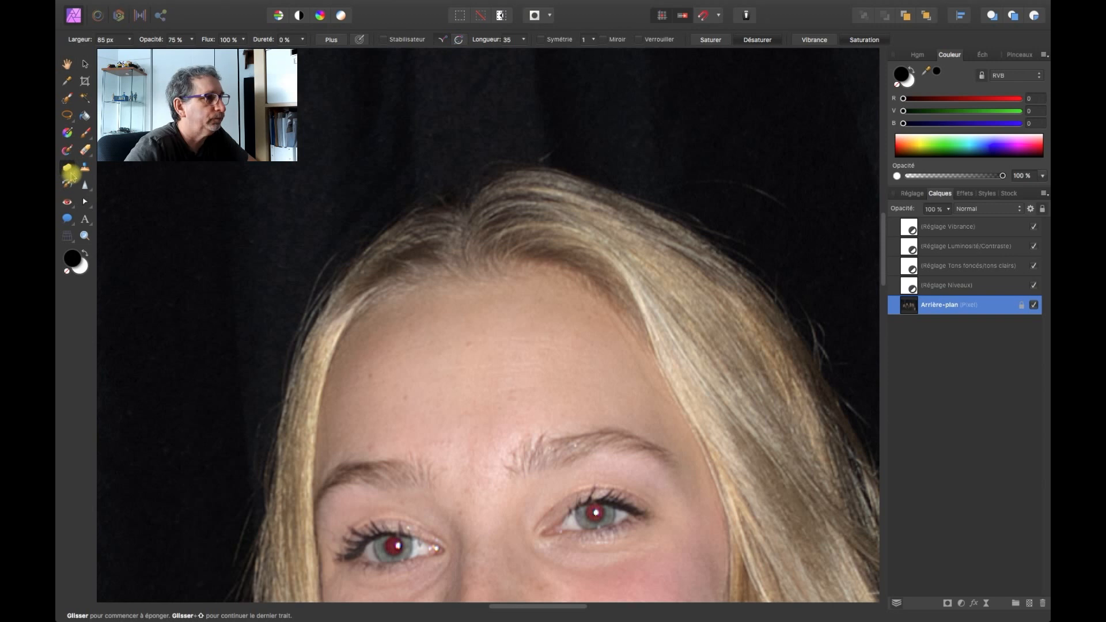
left_click(70, 175)
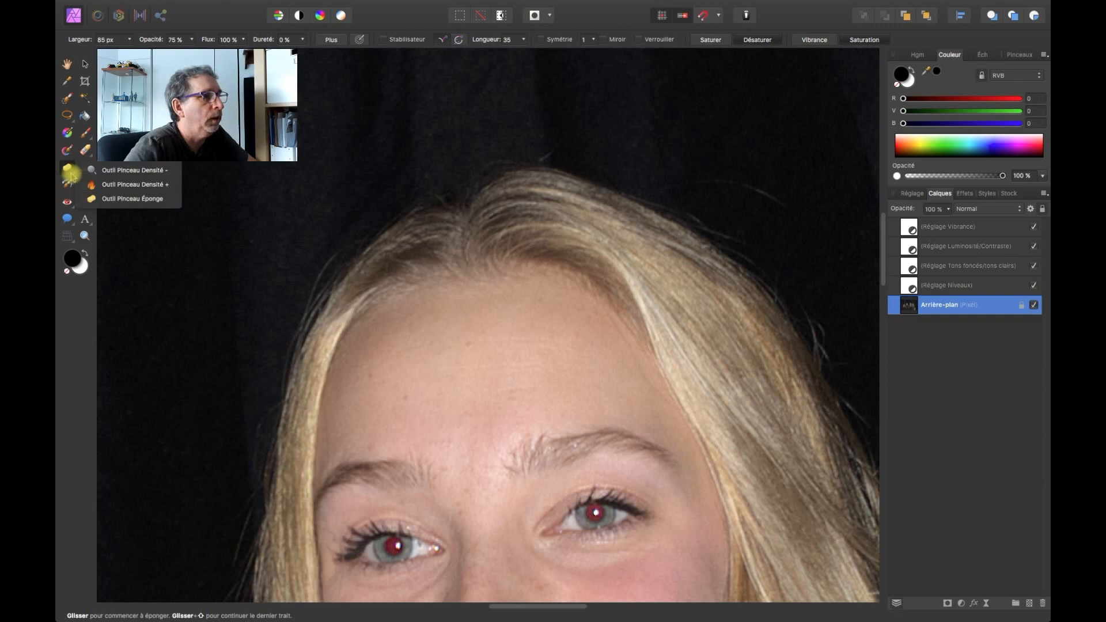
left_click(122, 199)
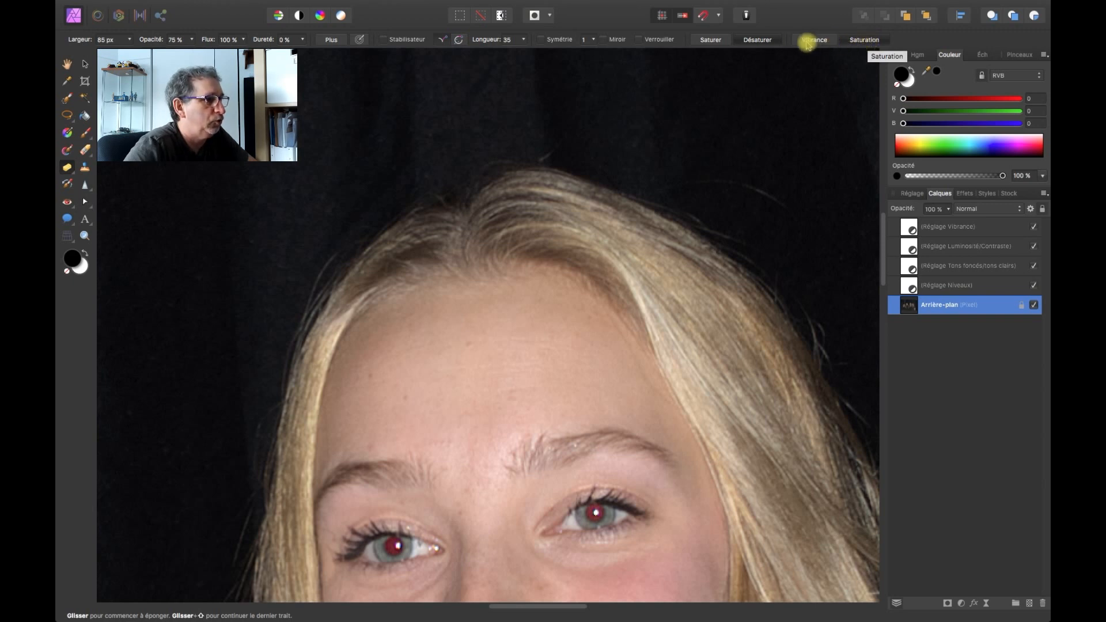
left_click(756, 40)
left_click(510, 540)
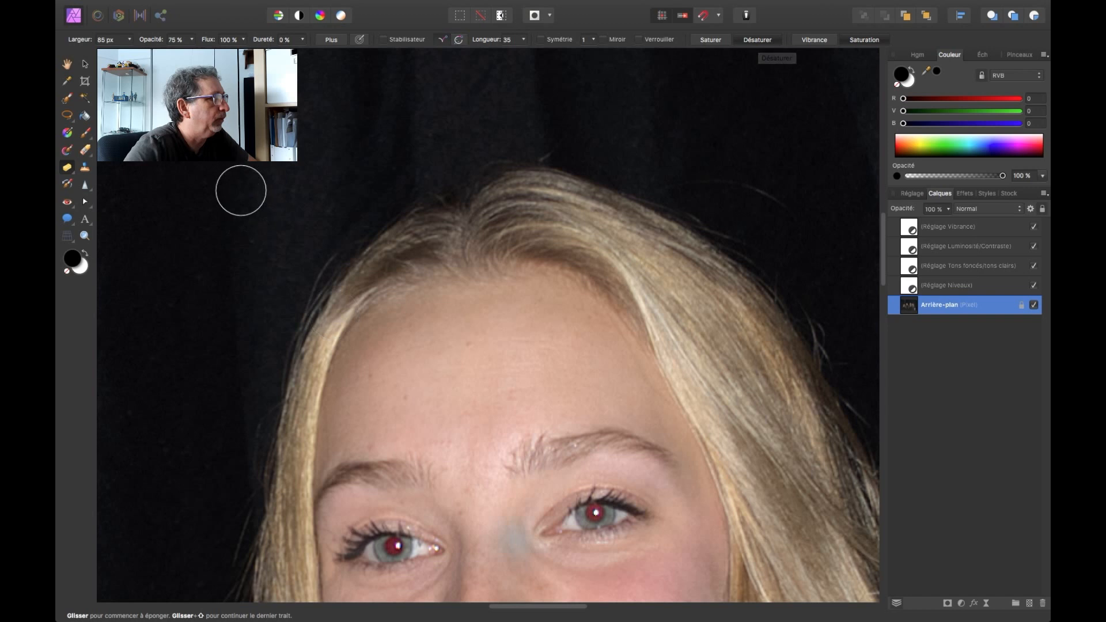
Desaturate both red pupils with the Sponge brush, using 22 px width and raising hardness to 33% and opacity to 100%.
left_click(129, 40)
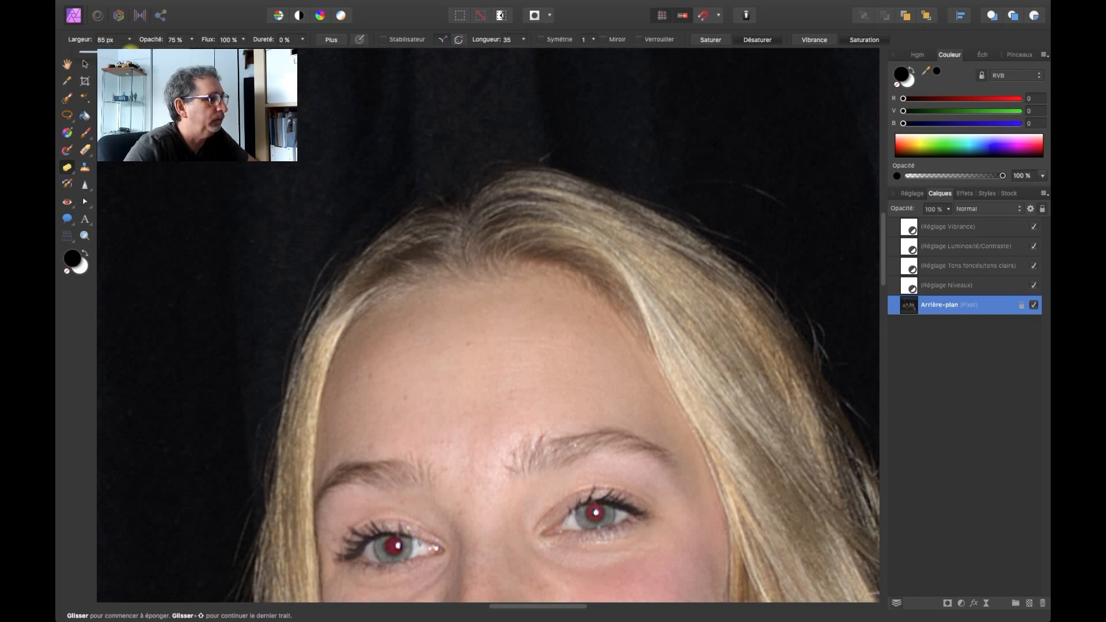
left_click_drag(126, 51, 101, 55)
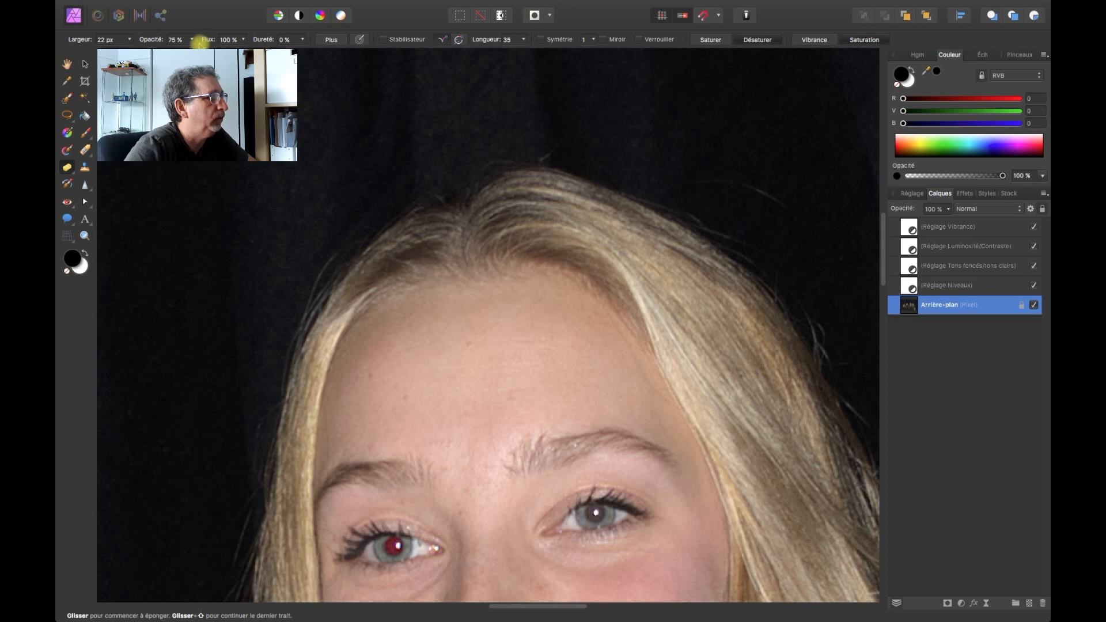
left_click(302, 39)
left_click_drag(302, 53, 334, 52)
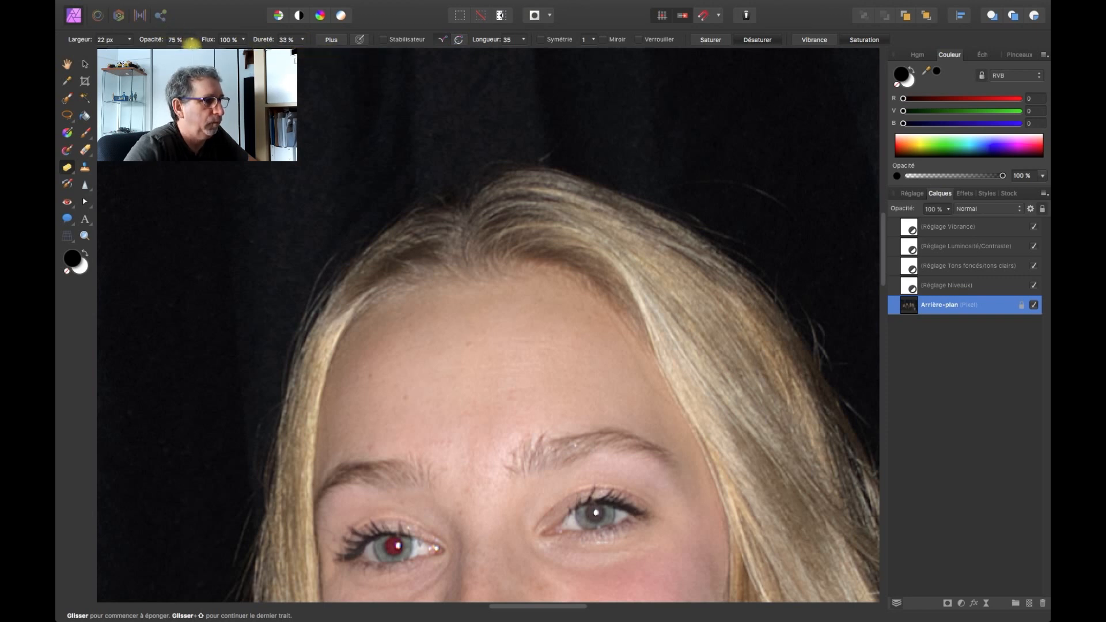
left_click_drag(214, 52, 225, 53)
left_click_drag(392, 543, 392, 544)
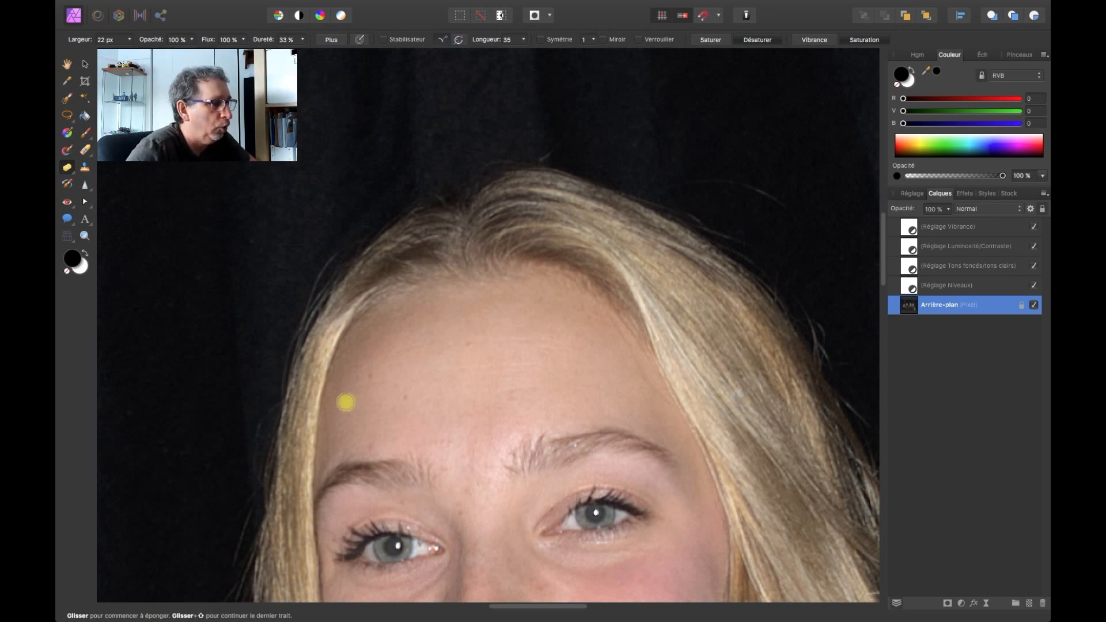
left_click(67, 64)
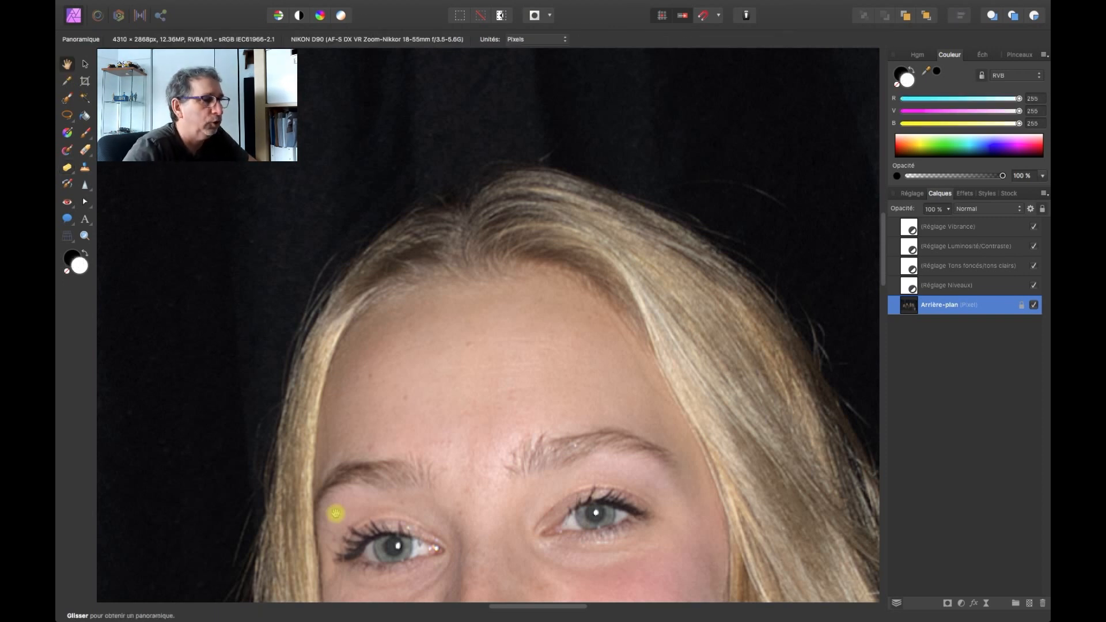
Darken both desaturated pupils with the Densité + brush set to a width of 14 px.
left_click(71, 174)
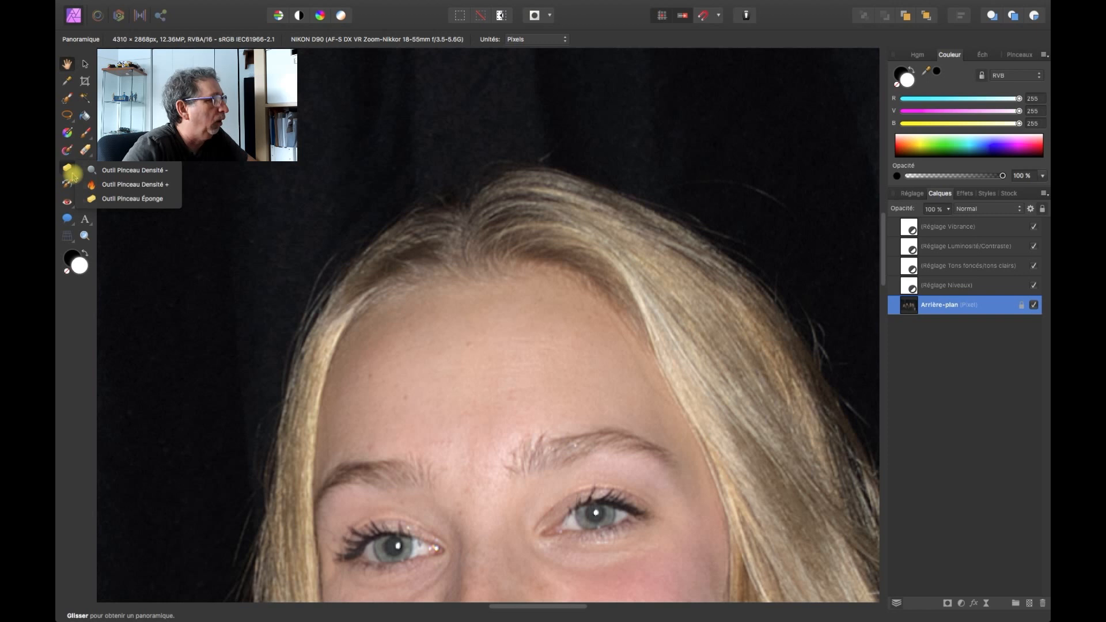
left_click(131, 185)
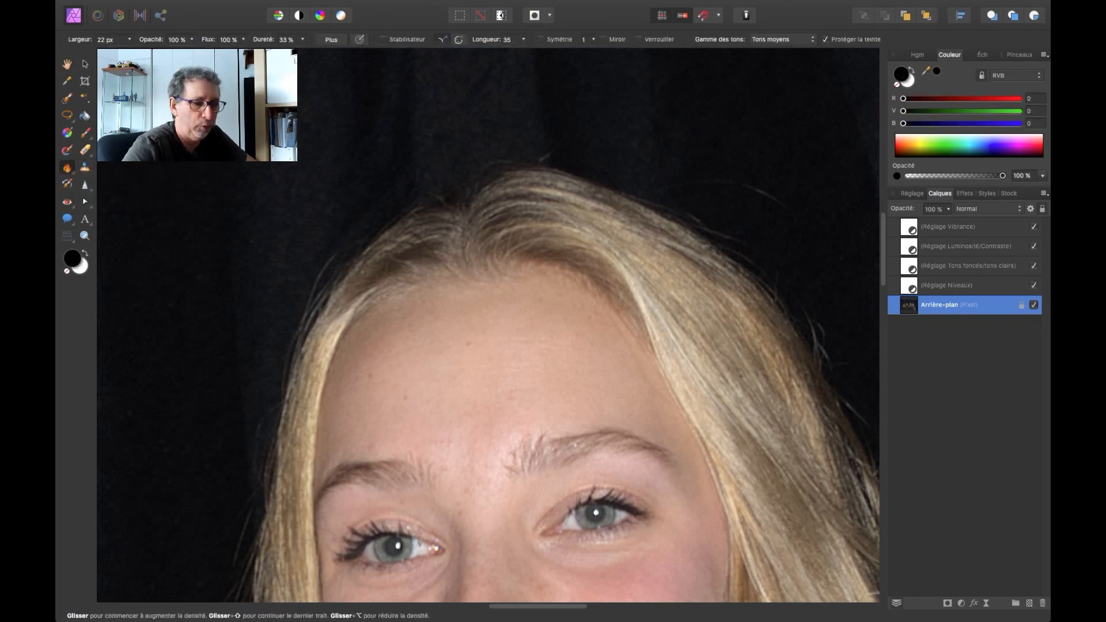
left_click(129, 41)
left_click_drag(129, 53, 120, 53)
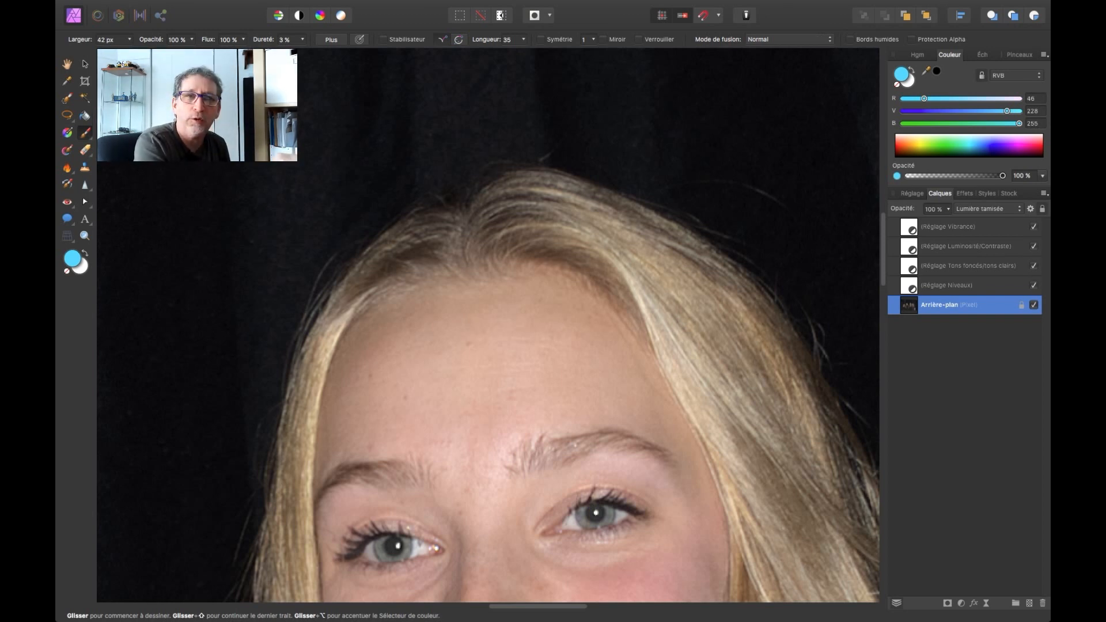
Add a pixel layer above the Arrière-plan layer and set its blend mode to Lumière tamisée.
key("super+shift+n")
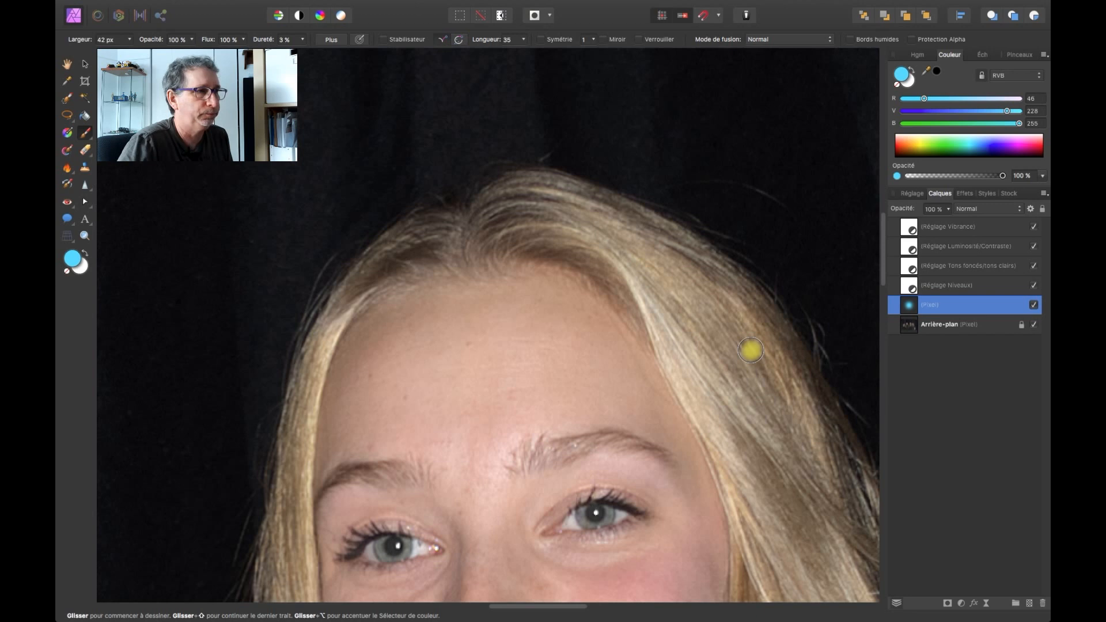
left_click(1018, 211)
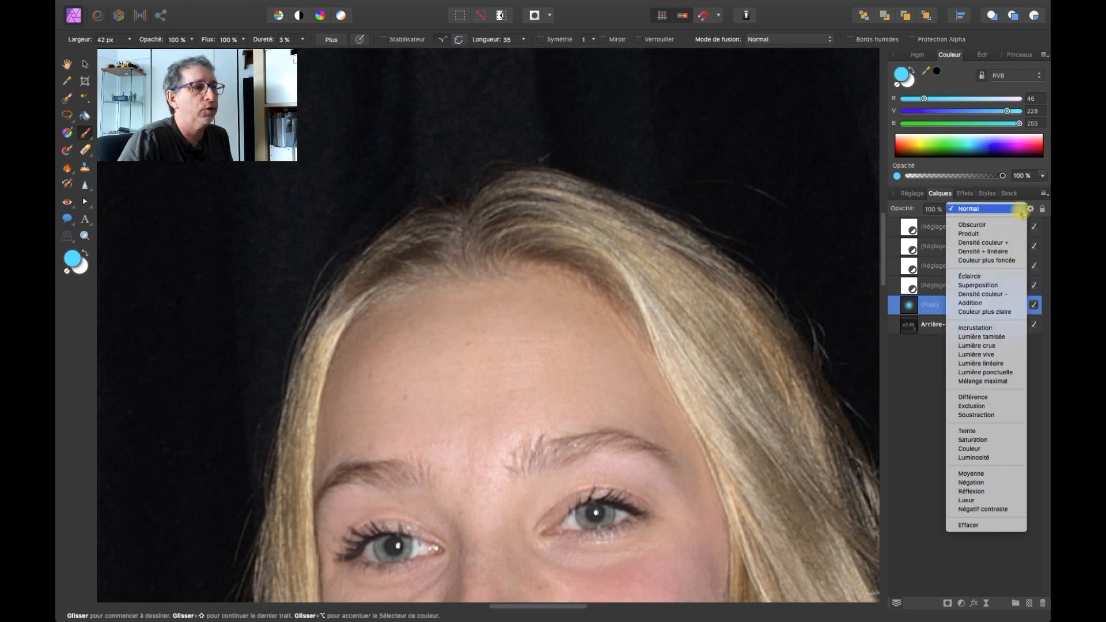
left_click(1001, 342)
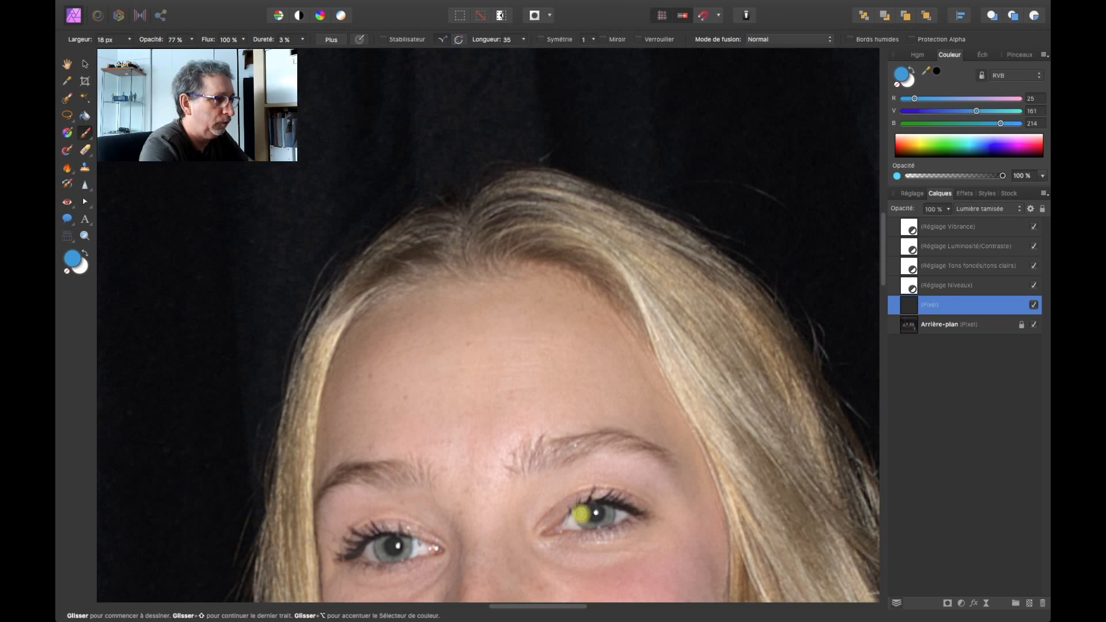
Paint both irises blue (R 25, V 161, B 214) on the new pixel layer and reduce the layer's opacity to 15%.
left_click_drag(581, 512, 587, 514)
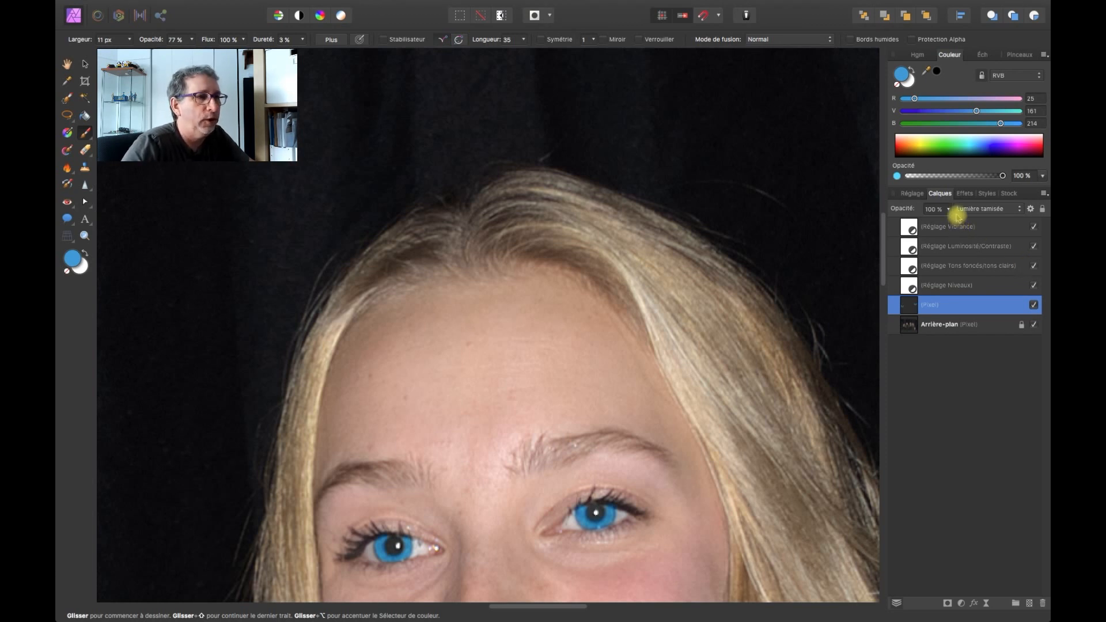
left_click_drag(948, 219, 876, 225)
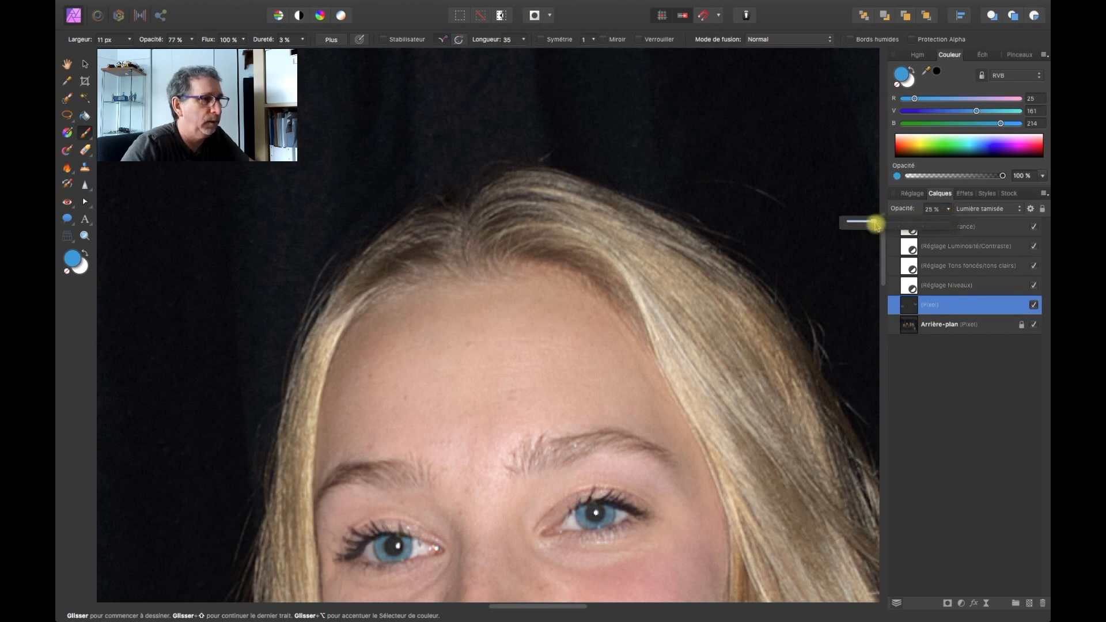
mouse_move(876, 226)
left_mouse_down()
mouse_move(911, 227)
mouse_move(865, 230)
left_mouse_up()
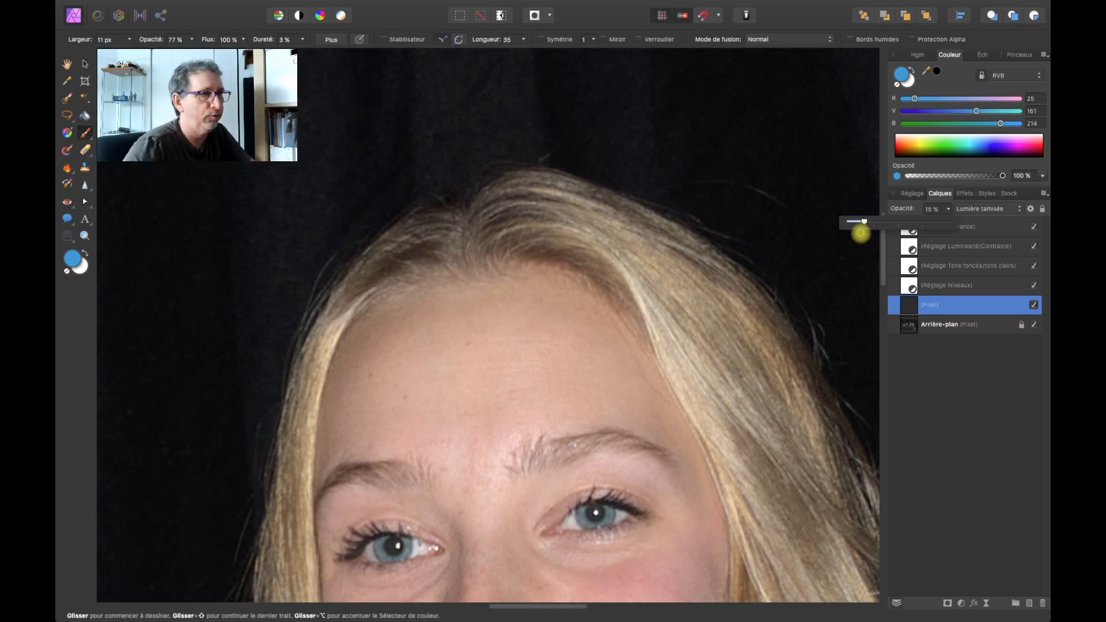
Return to the Densité + brush and make the Arrière-plan layer active.
left_click(67, 168)
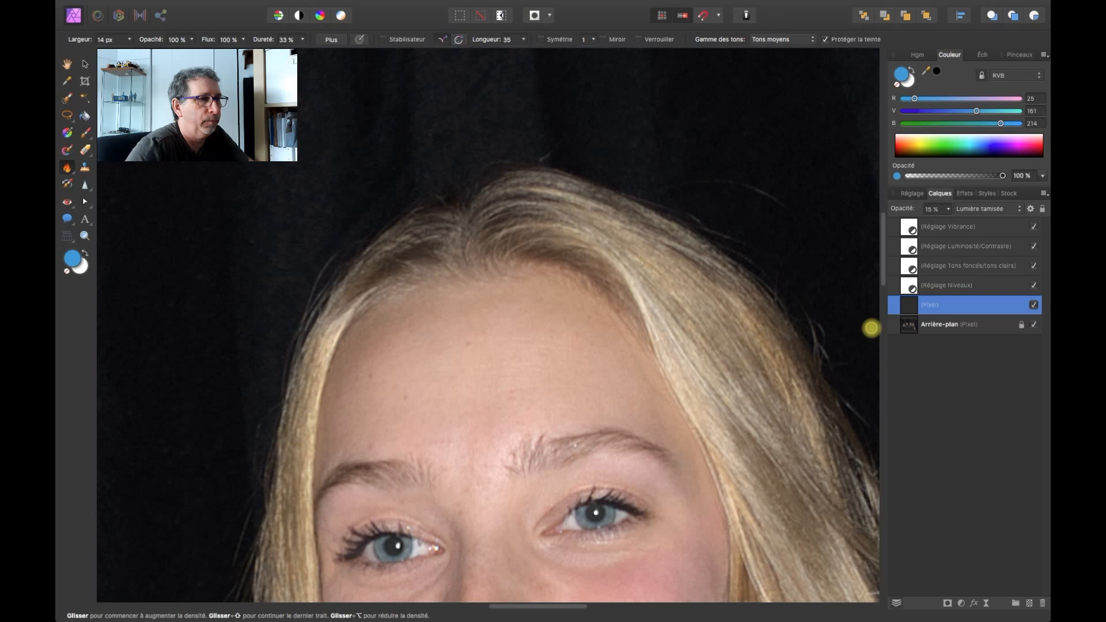
left_click(907, 326)
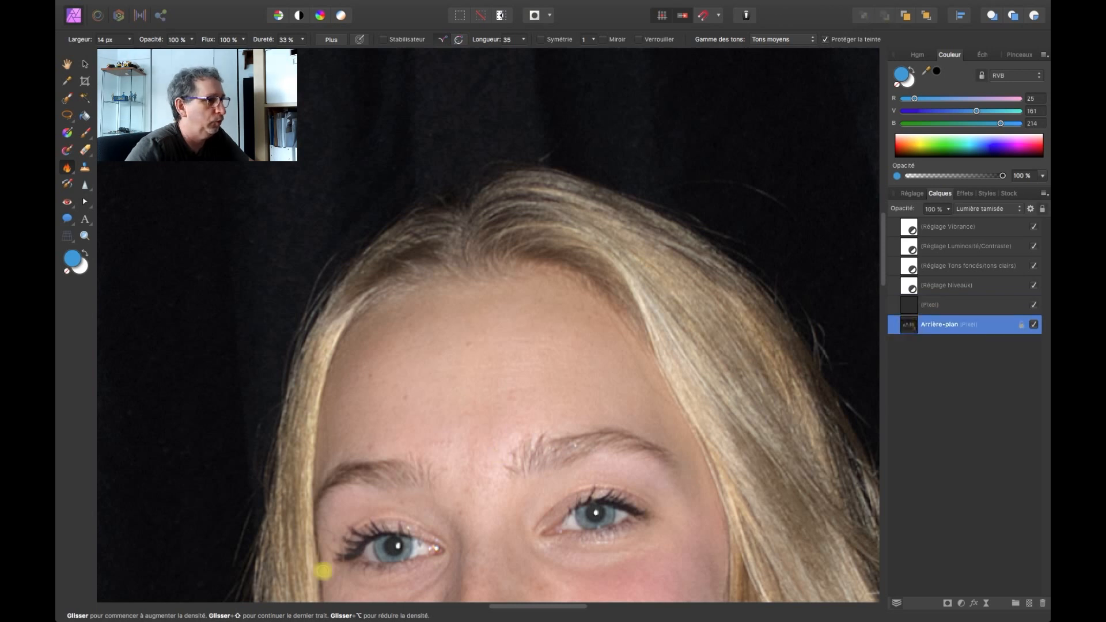